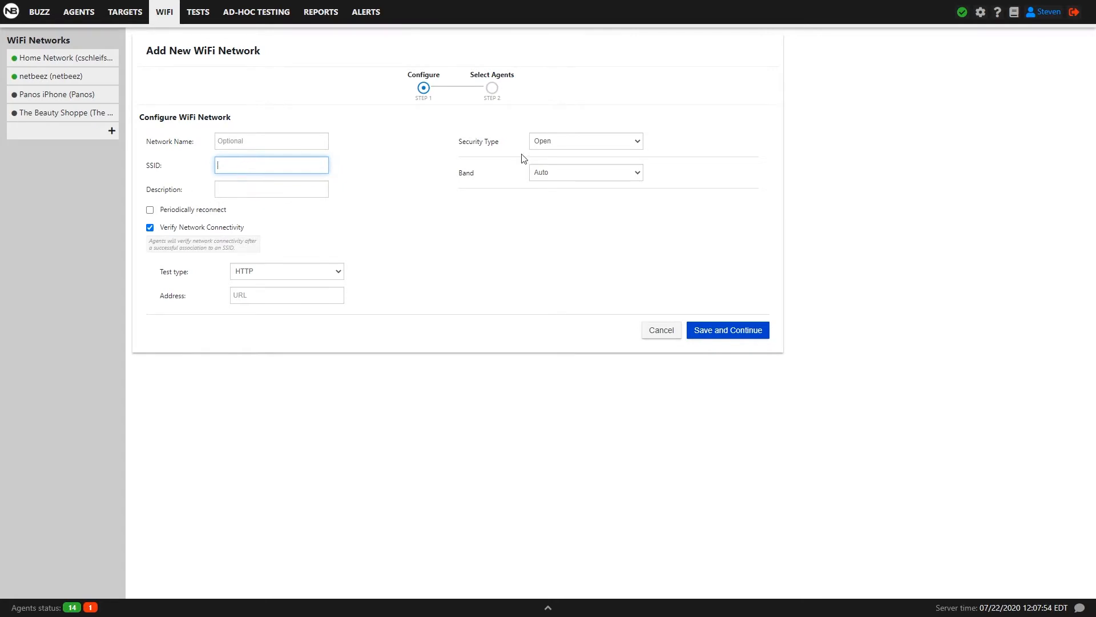
Set the new WiFi network's security type to WPA/WPA2-PSK and open the band choices.
click(571, 143)
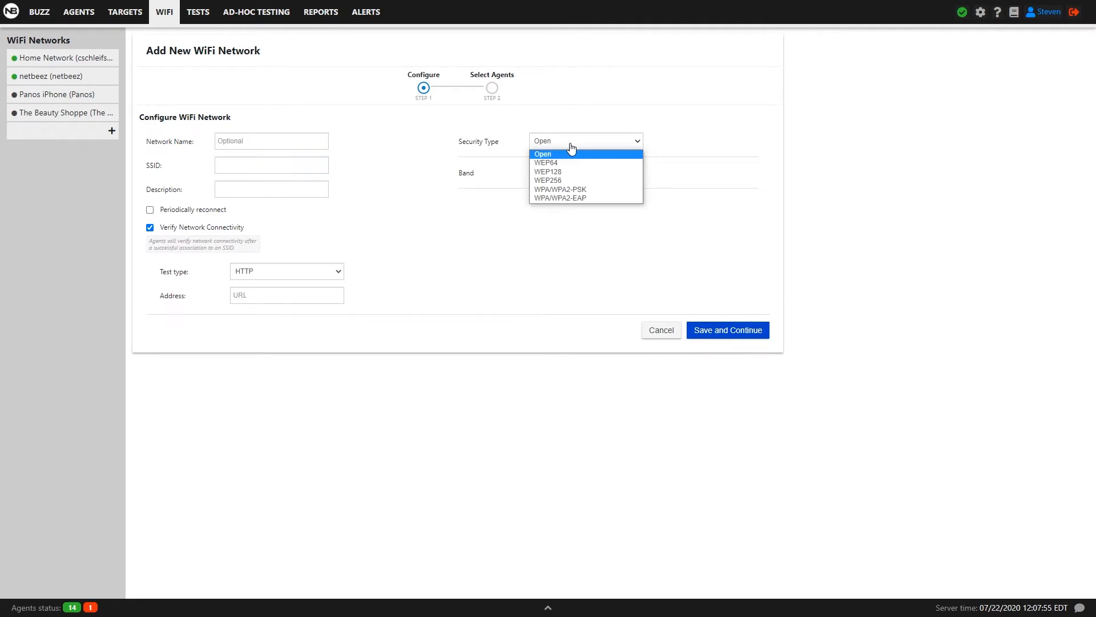
click(580, 190)
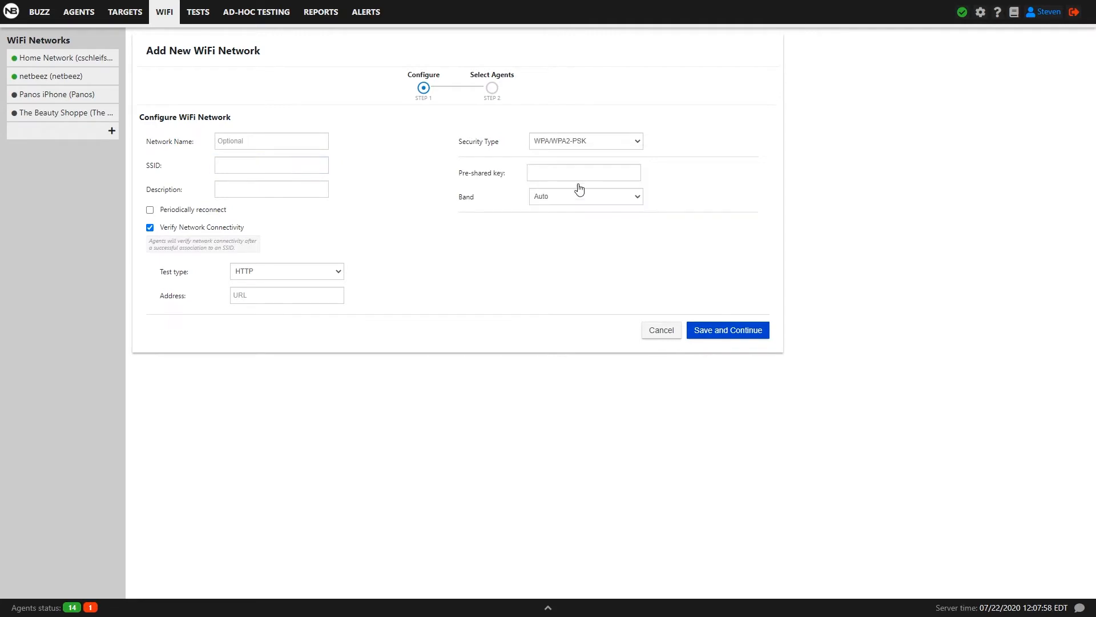
click(573, 175)
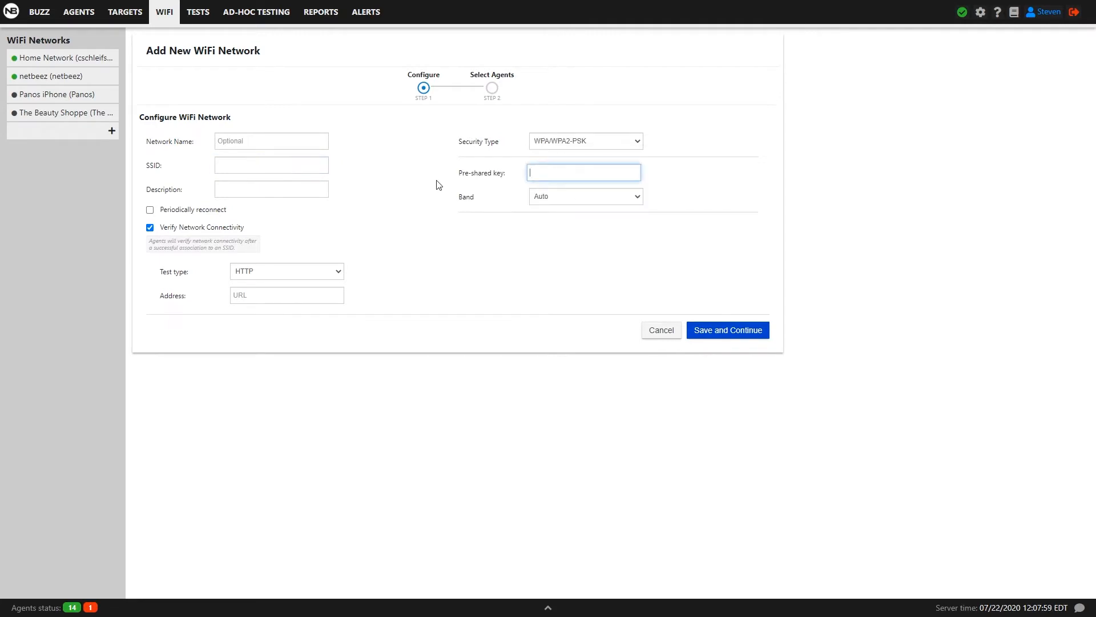
click(569, 197)
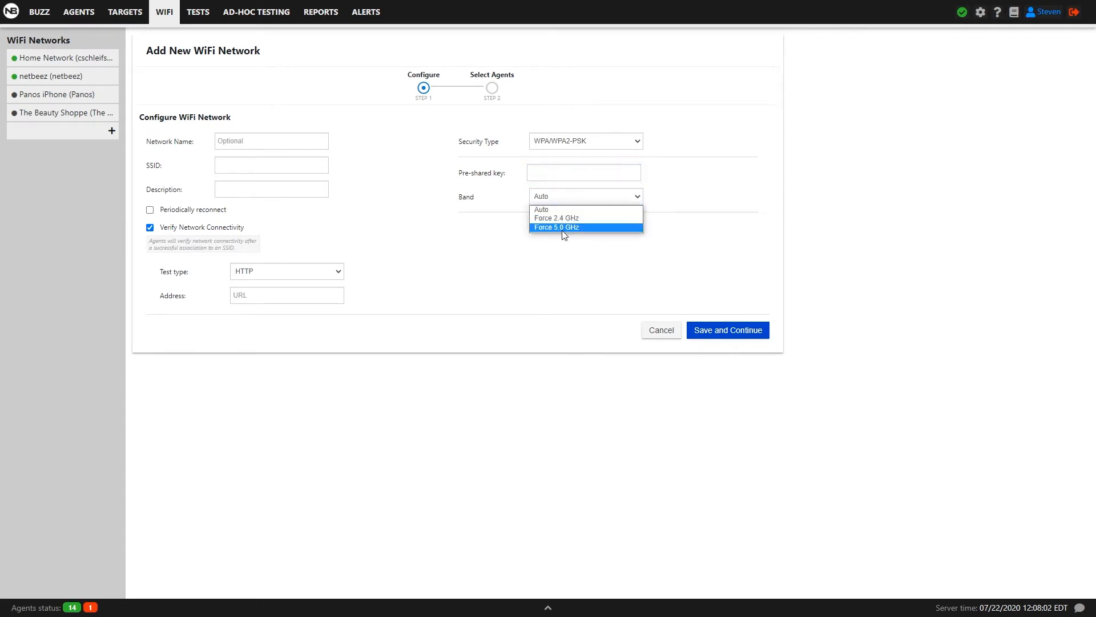
click(553, 215)
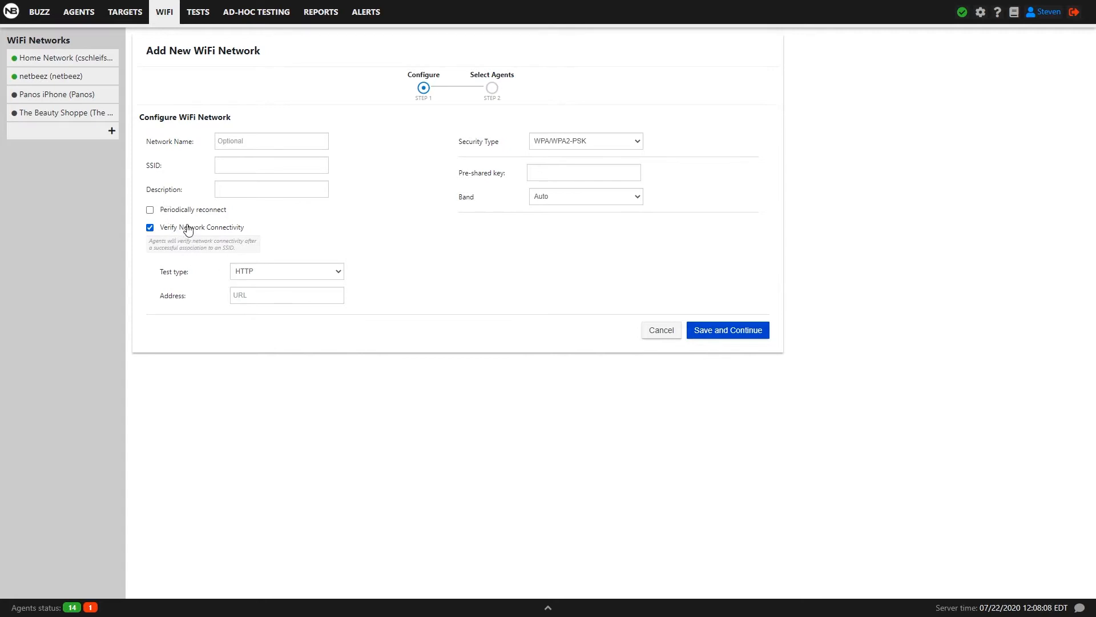
Enable Periodically reconnect and browse the reconnection interval options.
click(150, 210)
click(276, 237)
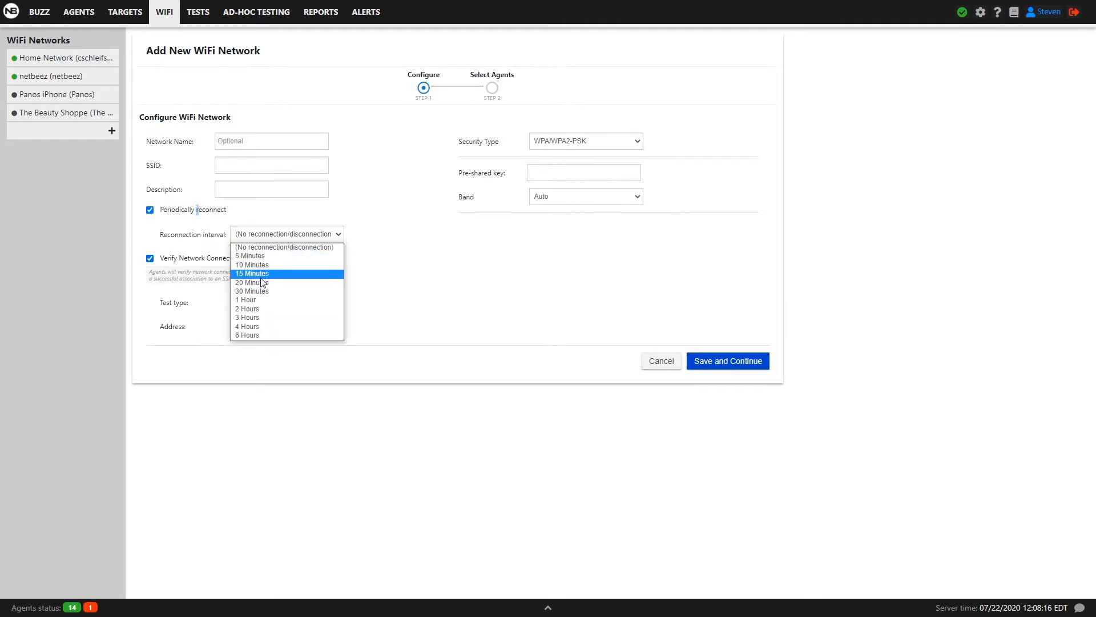
key(Down)
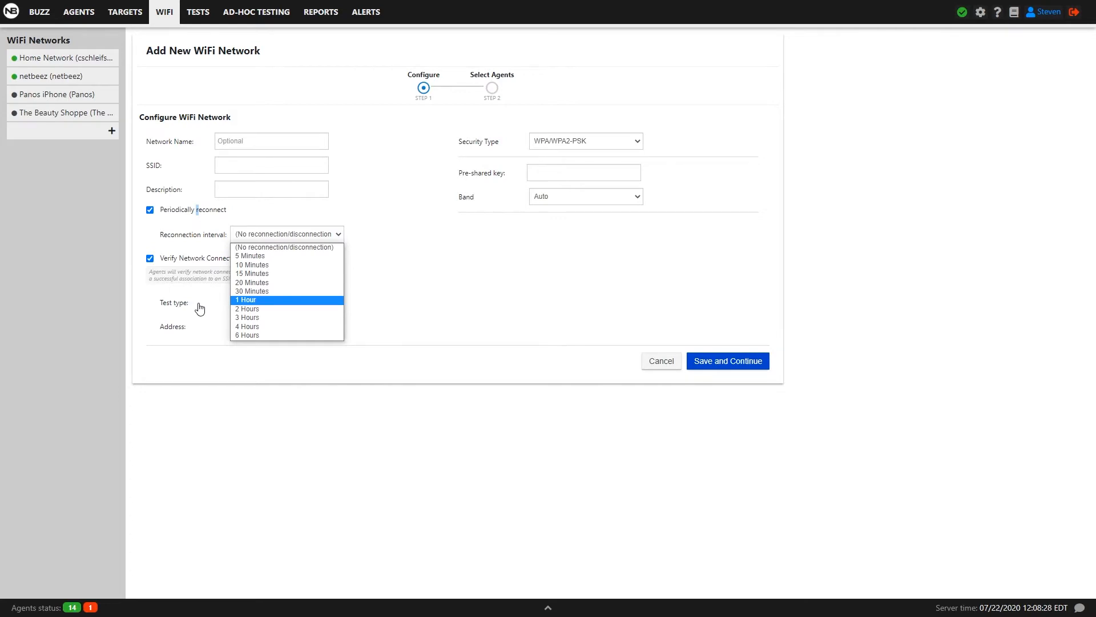
click(491, 244)
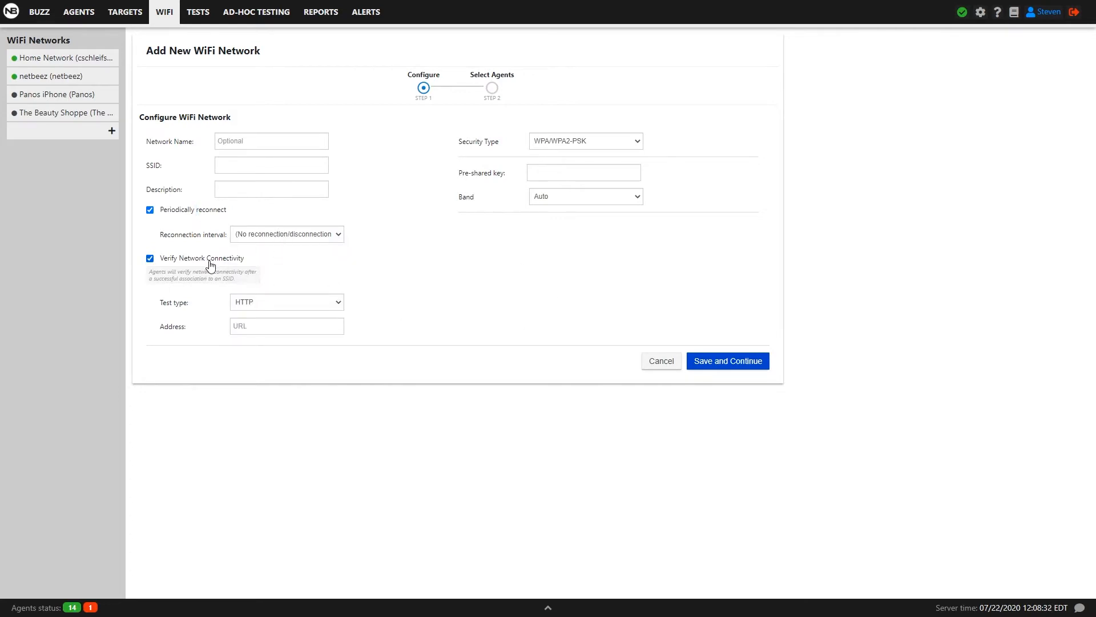
Review the HTTP connectivity test settings and save the network configuration to continue.
click(257, 308)
click(258, 324)
click(727, 364)
Assign the Canonsburg WiFi, Pittsburgh - WiFi Main, Pittsburgh - WiFi Sales Office and San Jose - WiFi agents, then save the selection.
scroll(225, 220, down, 1)
scroll(215, 200, up, 1)
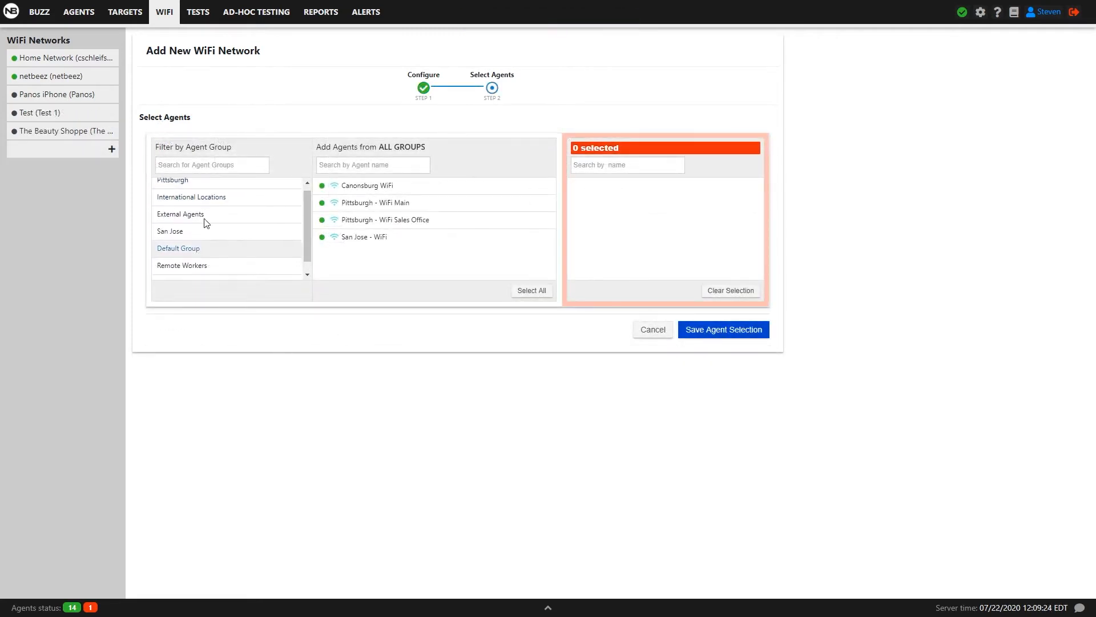
click(195, 192)
click(381, 187)
click(228, 204)
click(206, 222)
click(212, 237)
click(210, 256)
click(366, 236)
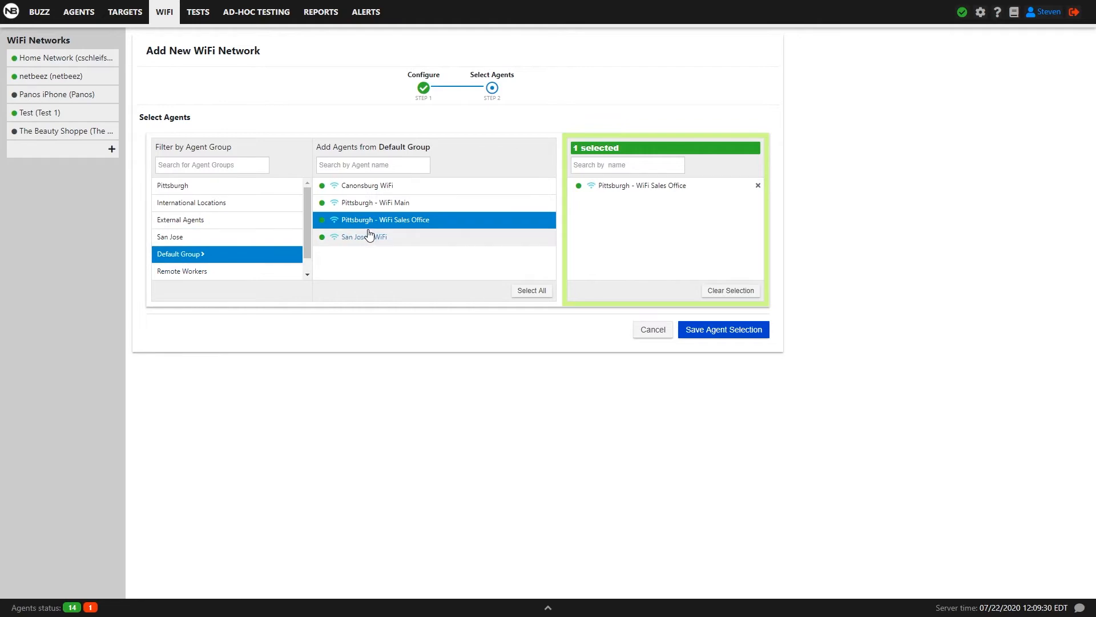
click(371, 202)
click(368, 185)
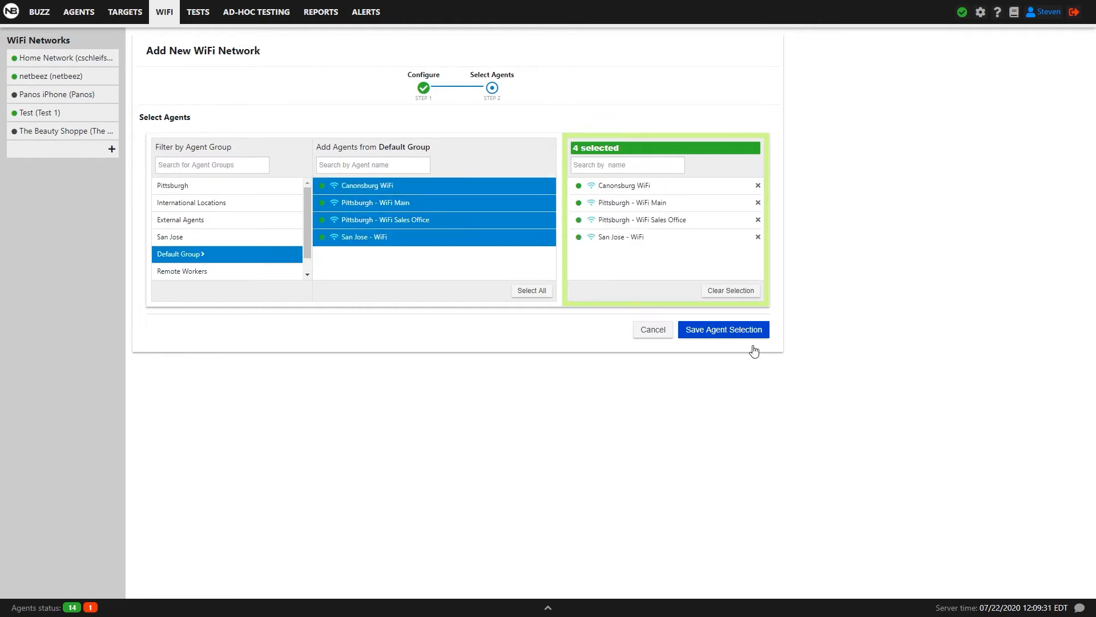
click(720, 333)
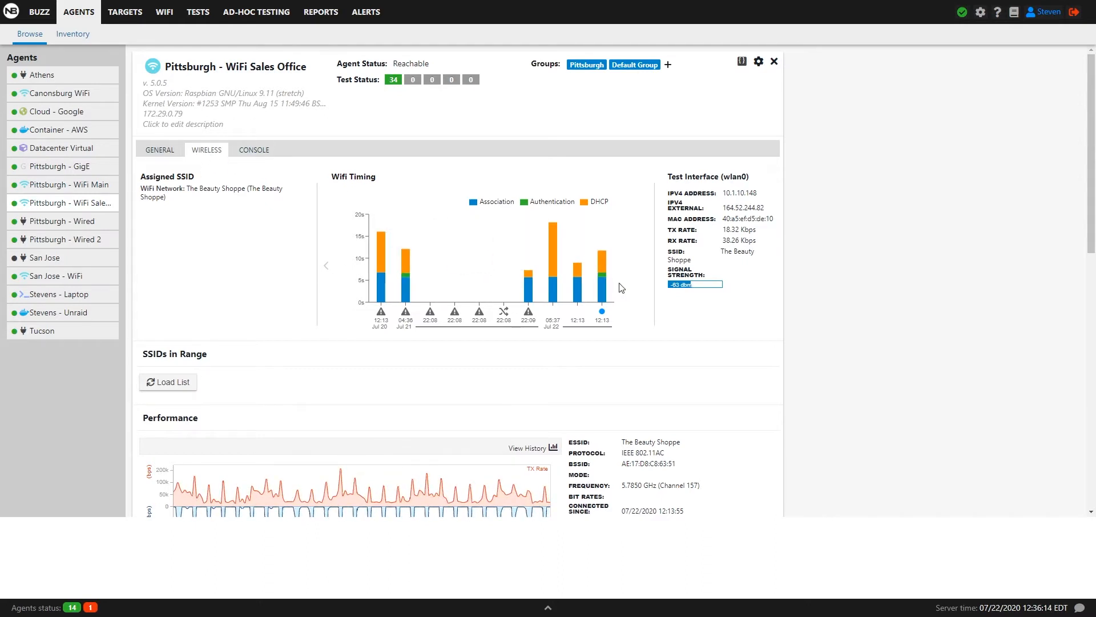
Inspect the agent's WiFi timing chart and open the performance history view.
mouse_move(598, 273)
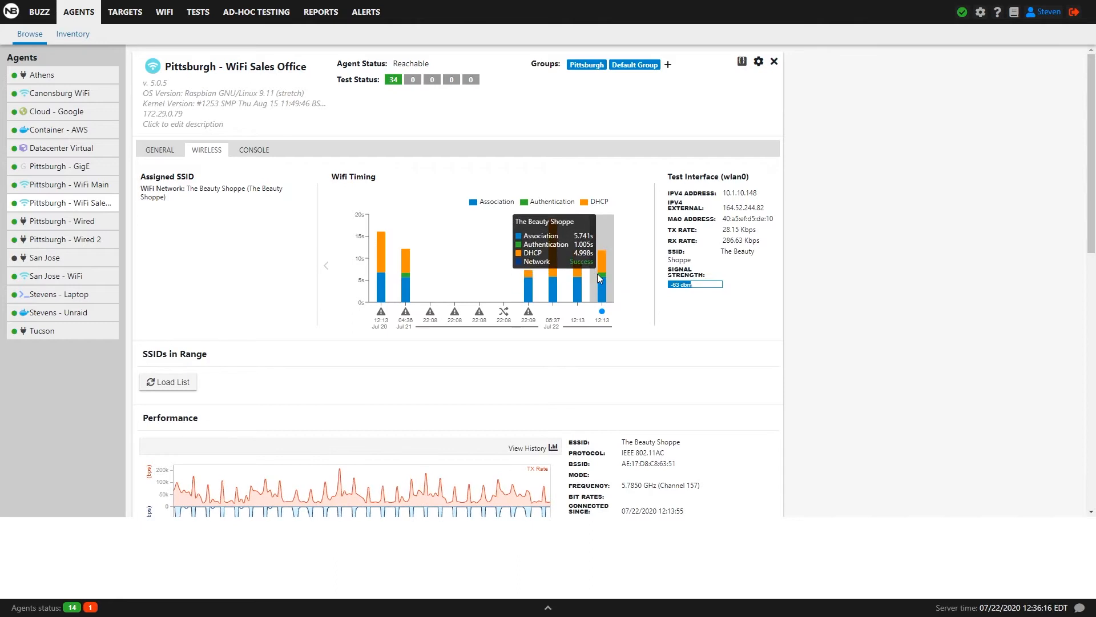
mouse_move(530, 289)
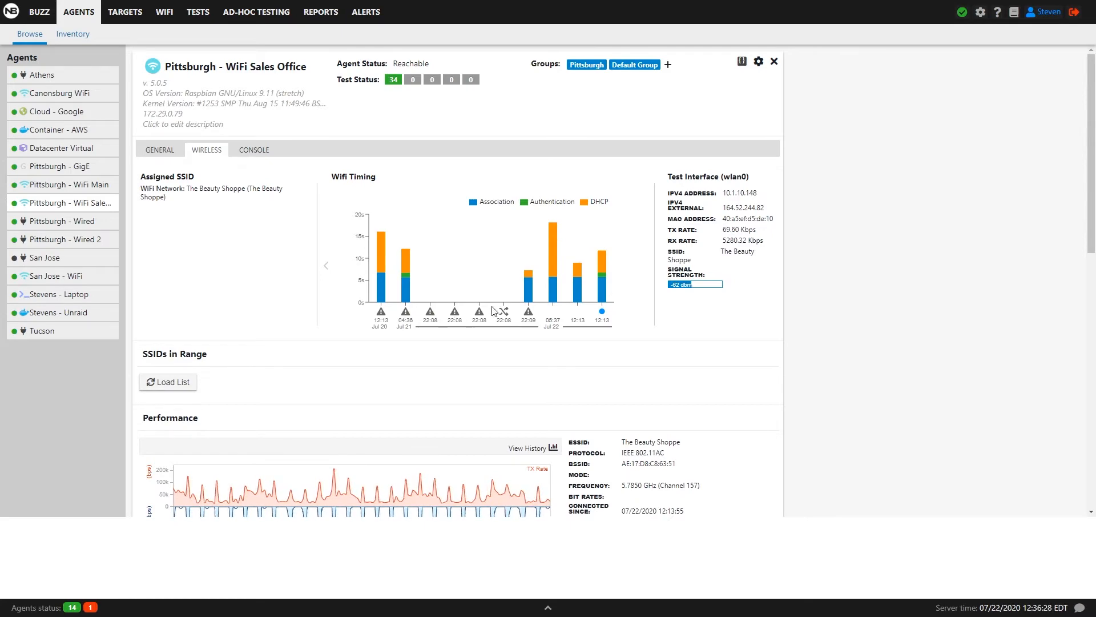
scroll(460, 358, down, 4)
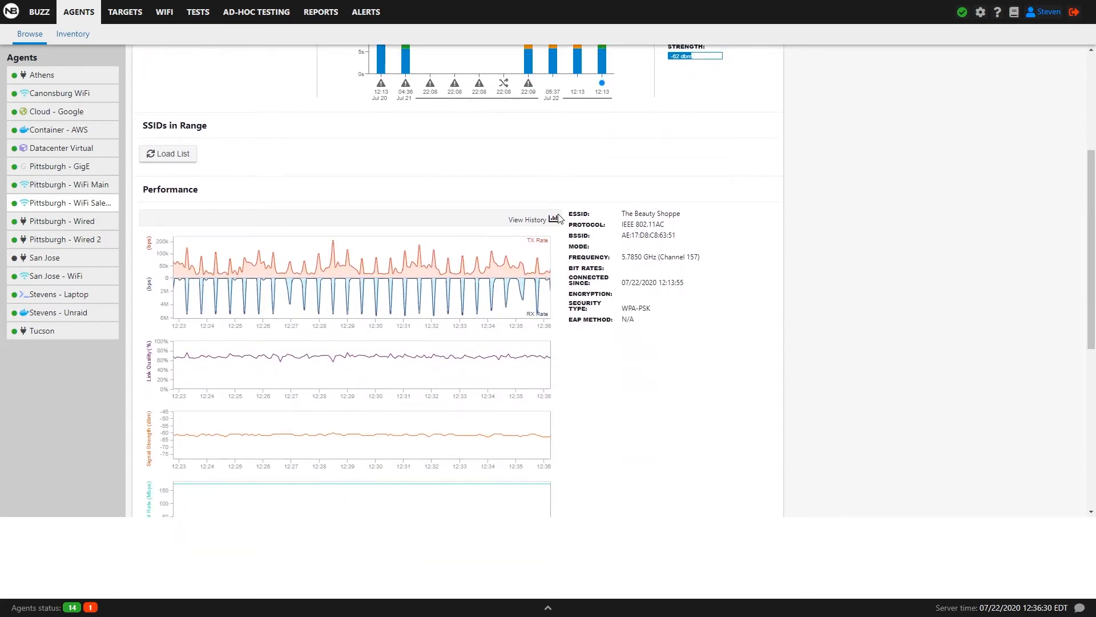
click(556, 219)
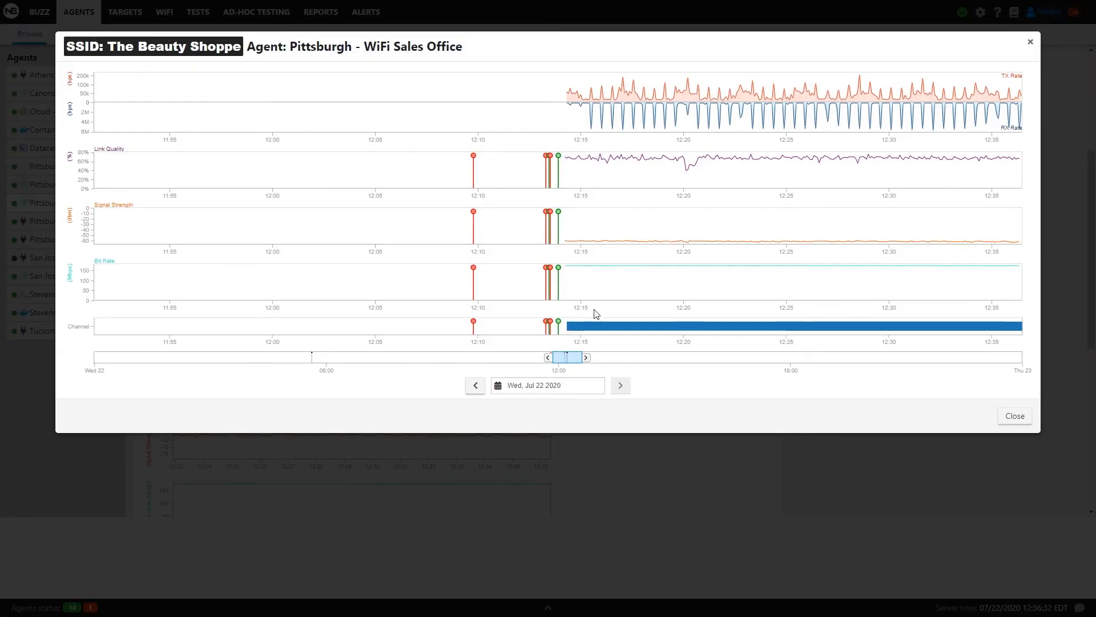
Resize the history timeline window around the disconnection events and inspect the event markers.
mouse_move(548, 327)
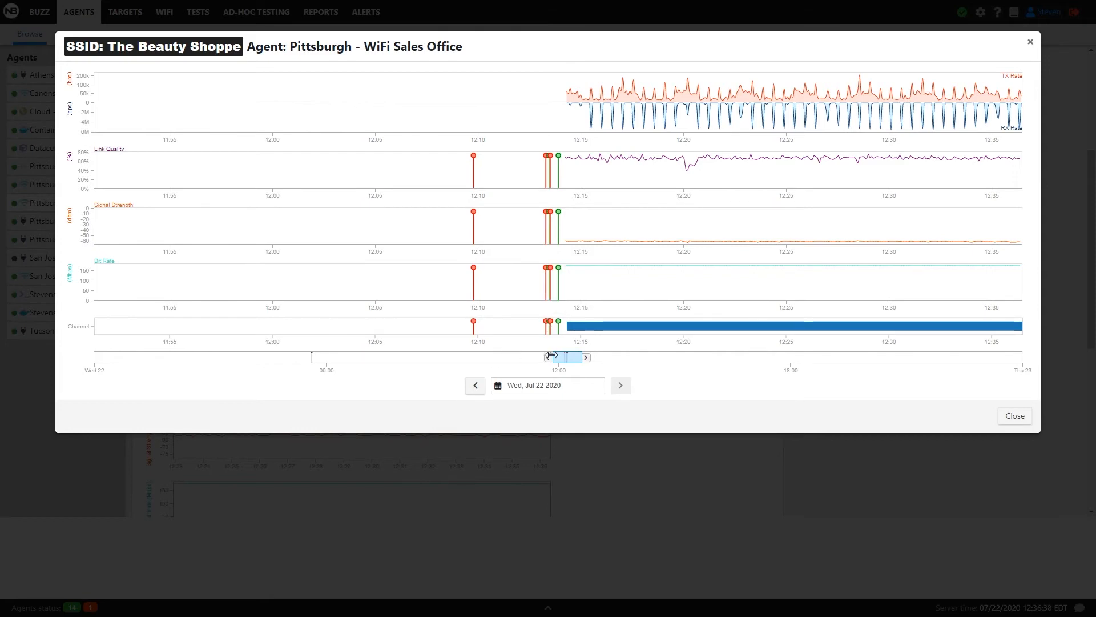
drag(547, 357, 501, 358)
drag(586, 356, 636, 357)
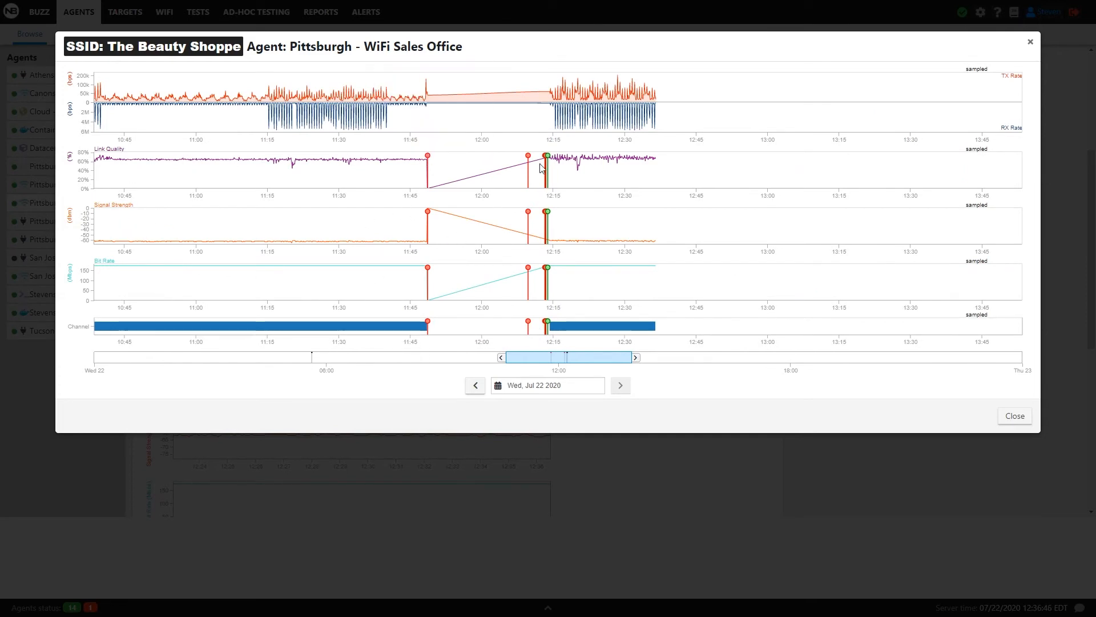
mouse_move(549, 160)
drag(503, 358, 537, 358)
drag(635, 357, 573, 363)
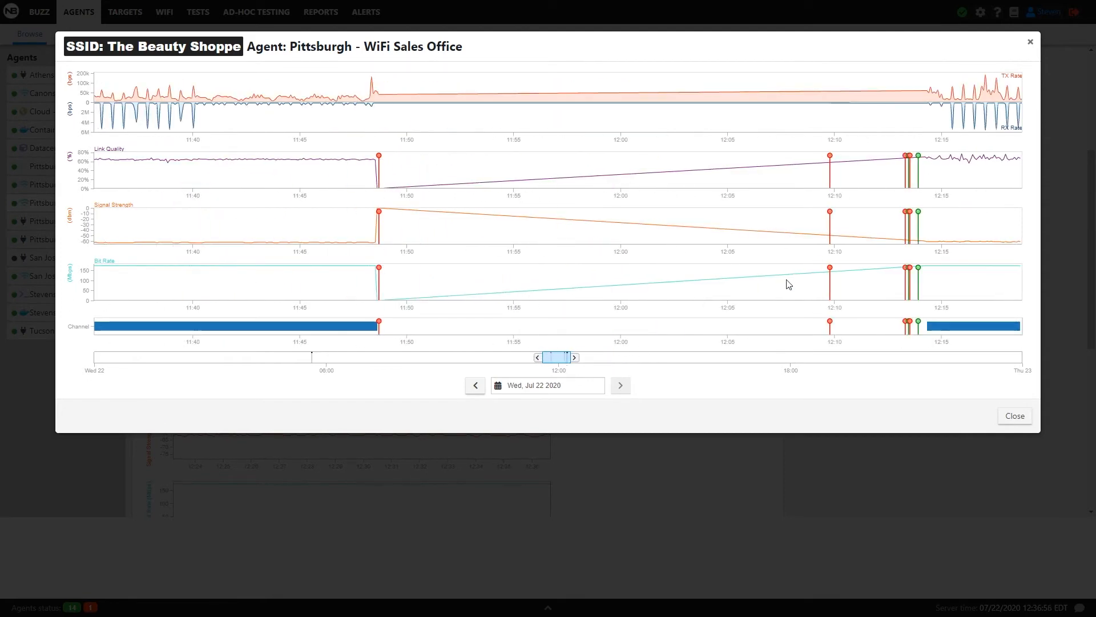
mouse_move(831, 272)
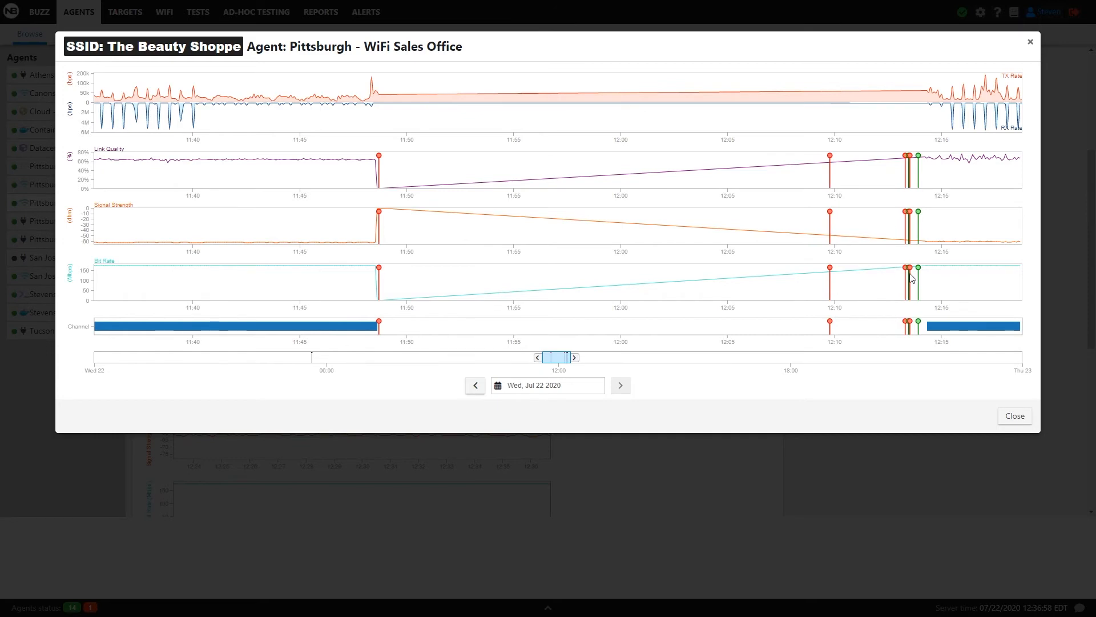
mouse_move(907, 272)
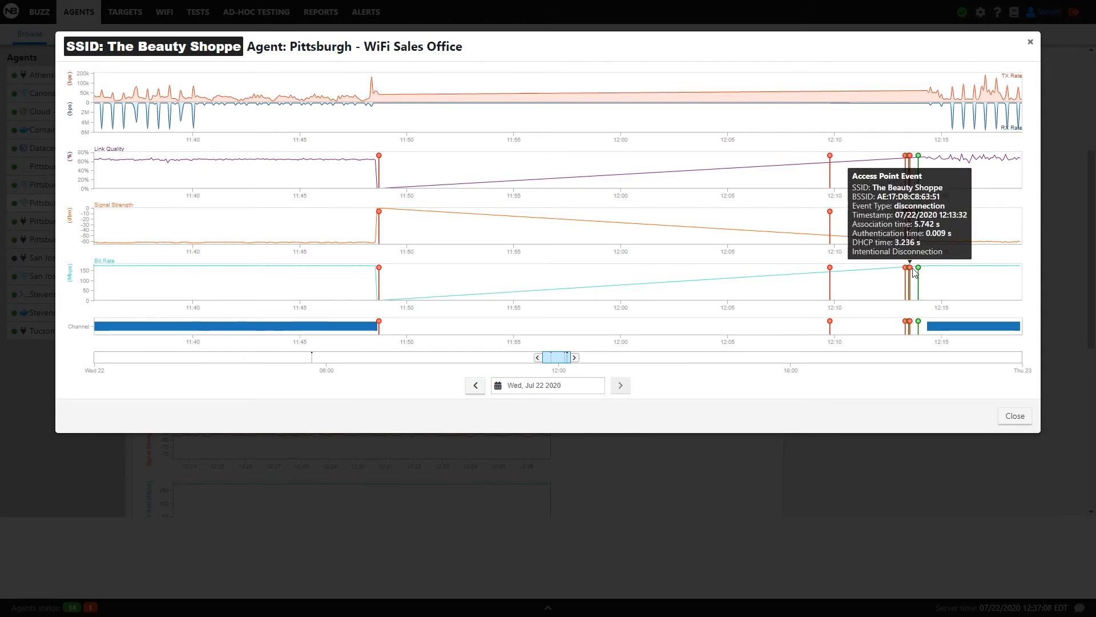
Page back through the history one day at a time.
click(481, 391)
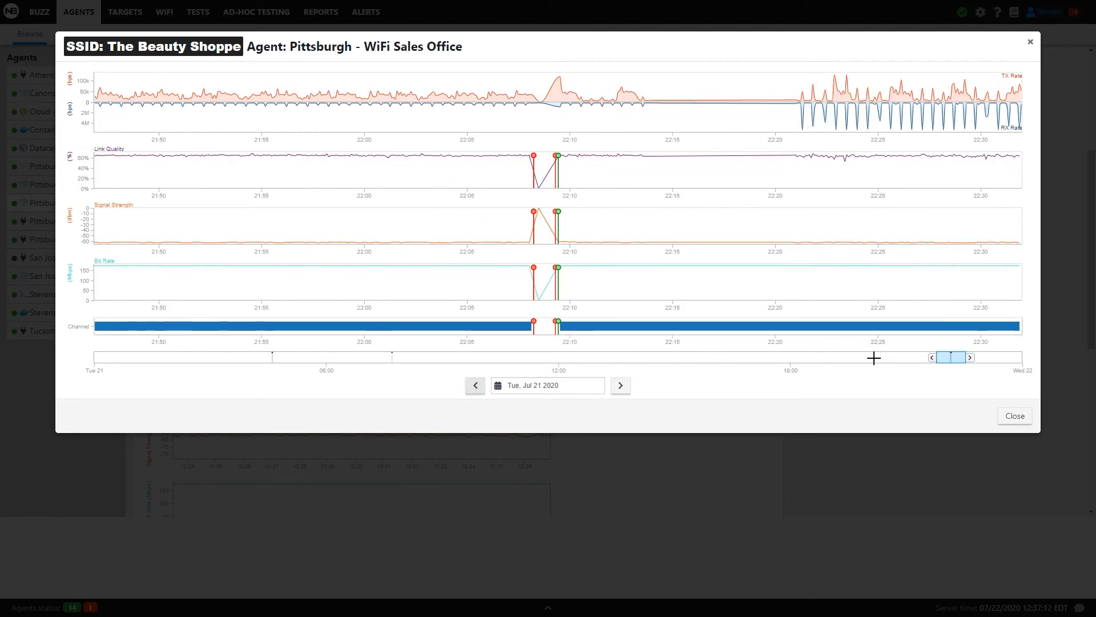
click(475, 386)
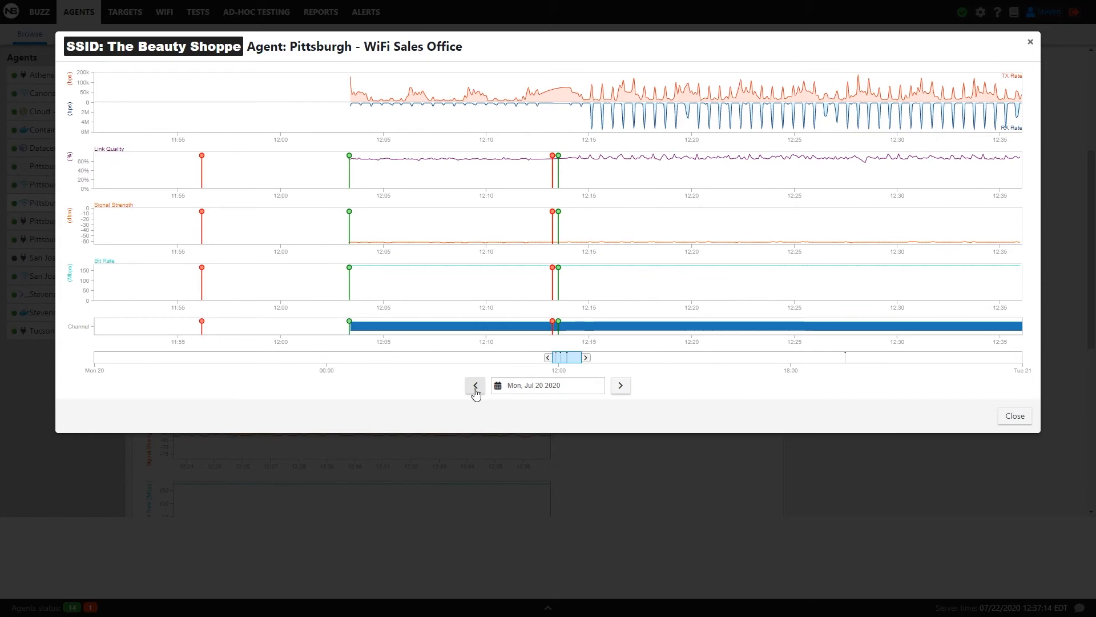
click(475, 387)
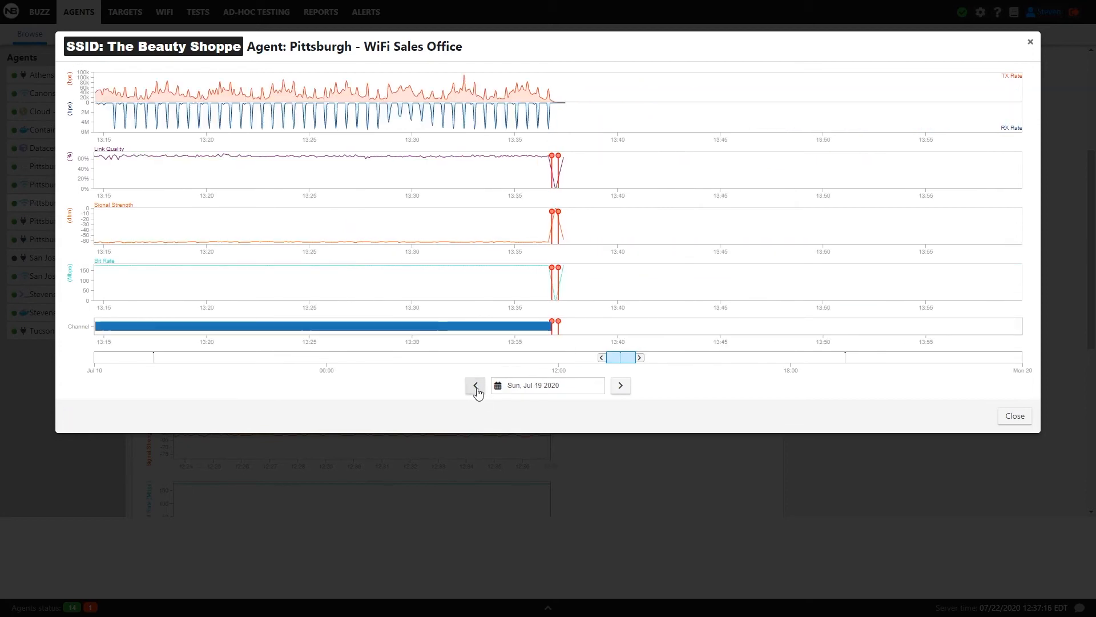
click(476, 388)
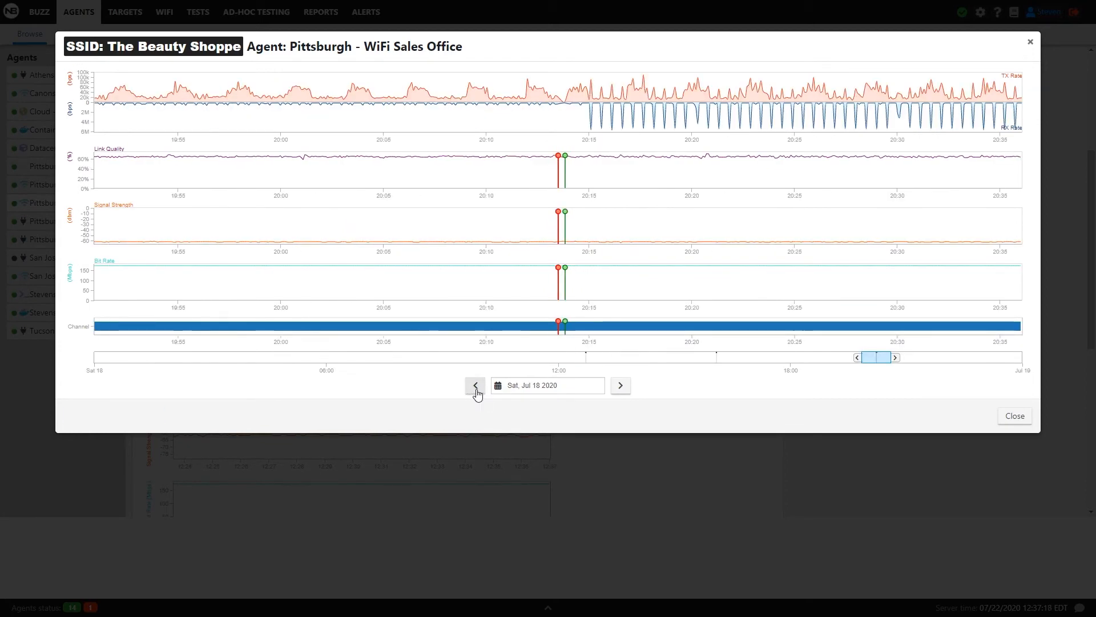
click(477, 389)
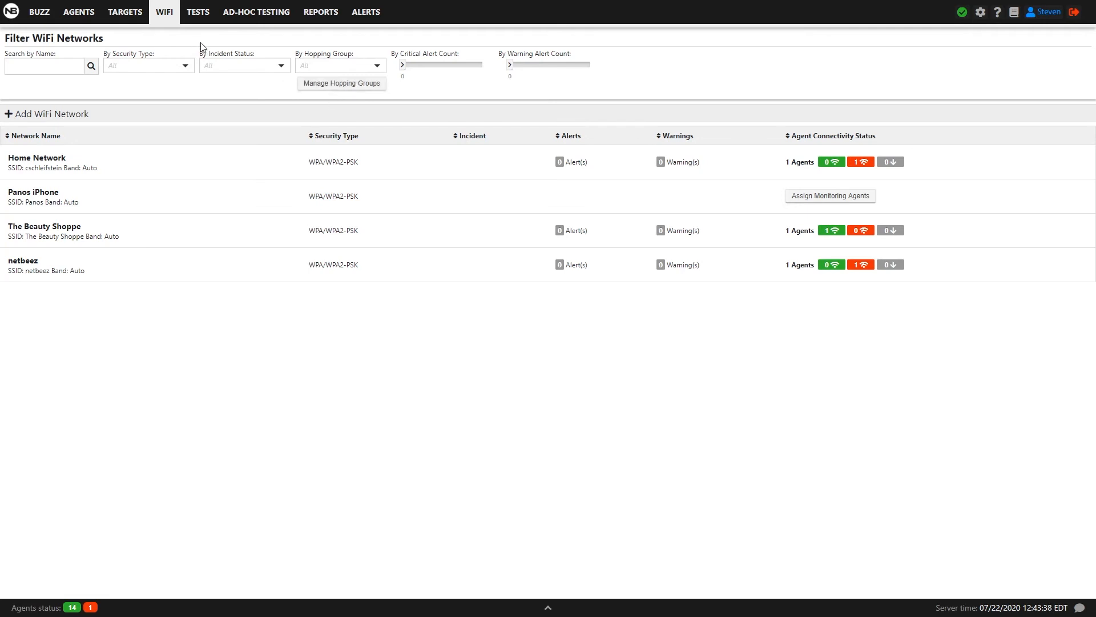
Start creating a hopping group named Test and continue to network selection.
click(323, 83)
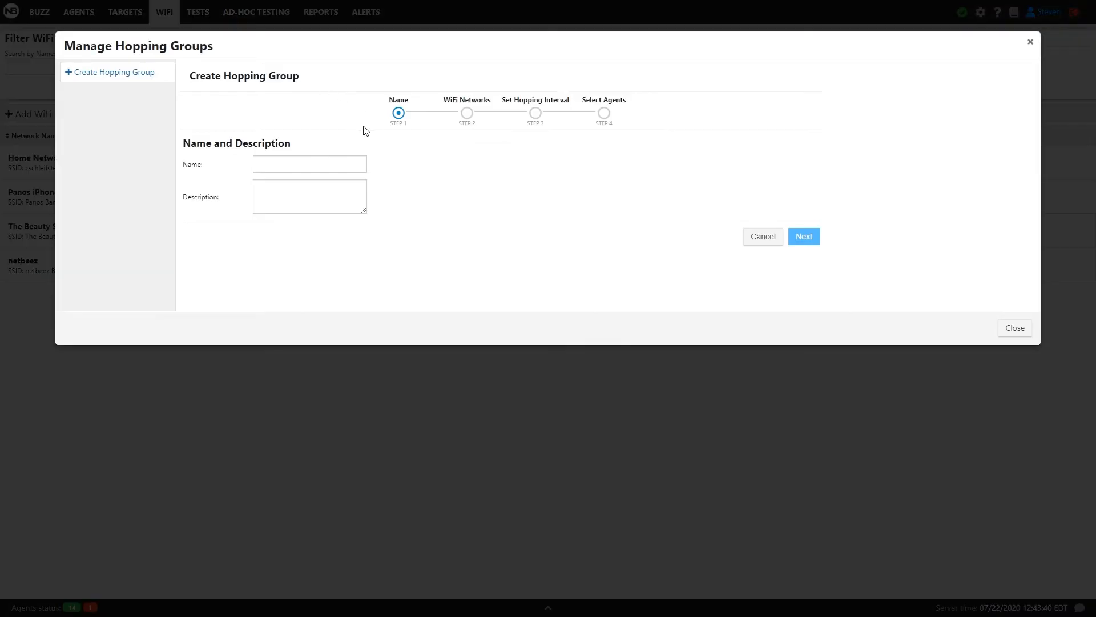
click(274, 165)
text(T)
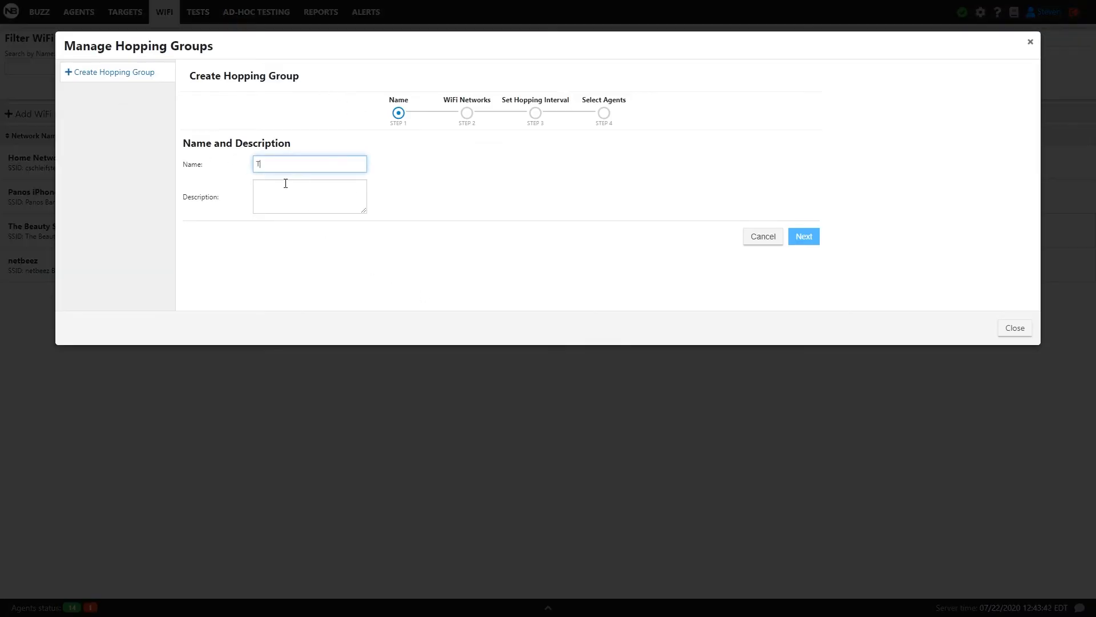
text(est)
click(805, 236)
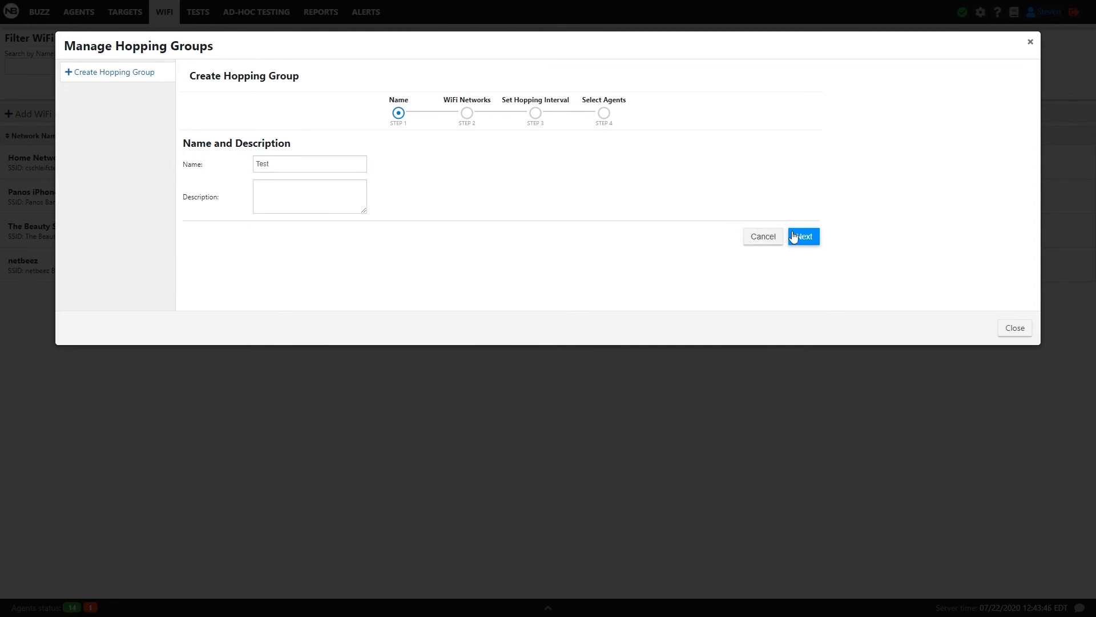
click(791, 237)
Select The Beauty Shoppe and netbeez as the hopping group's WiFi networks and continue.
click(227, 184)
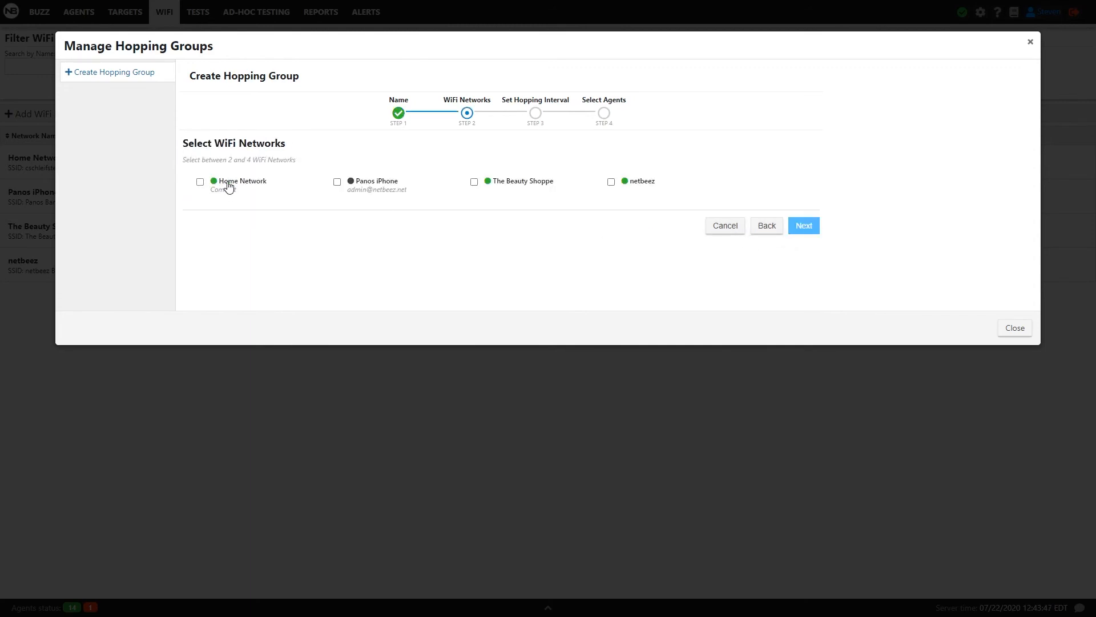
click(473, 183)
click(619, 182)
click(215, 182)
click(806, 229)
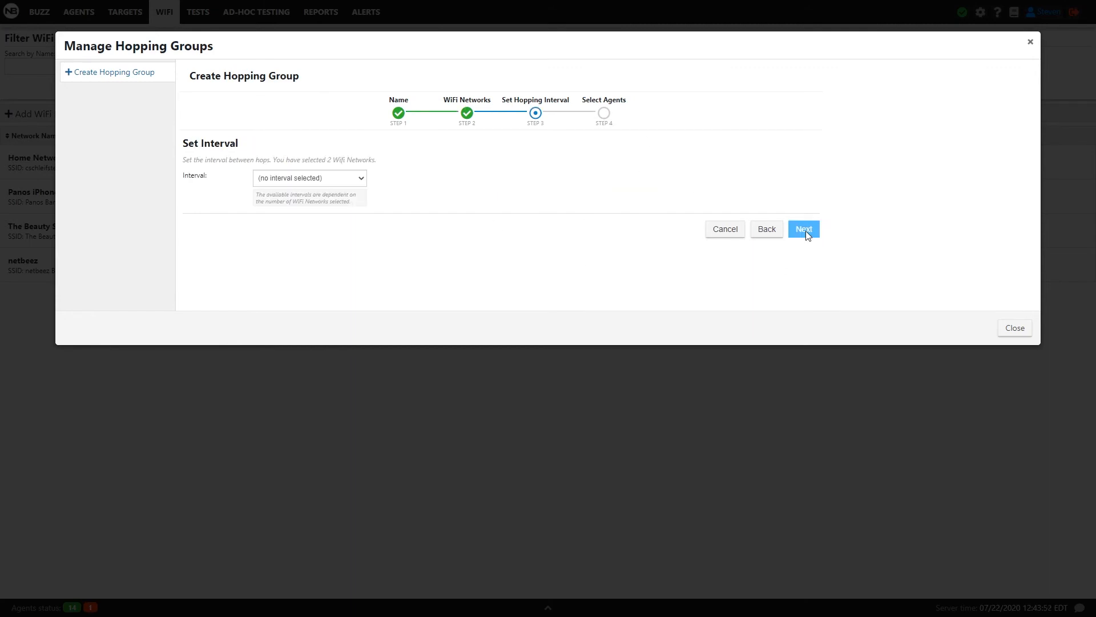
Set the hopping interval to 15 Minutes and continue to agent selection.
click(332, 180)
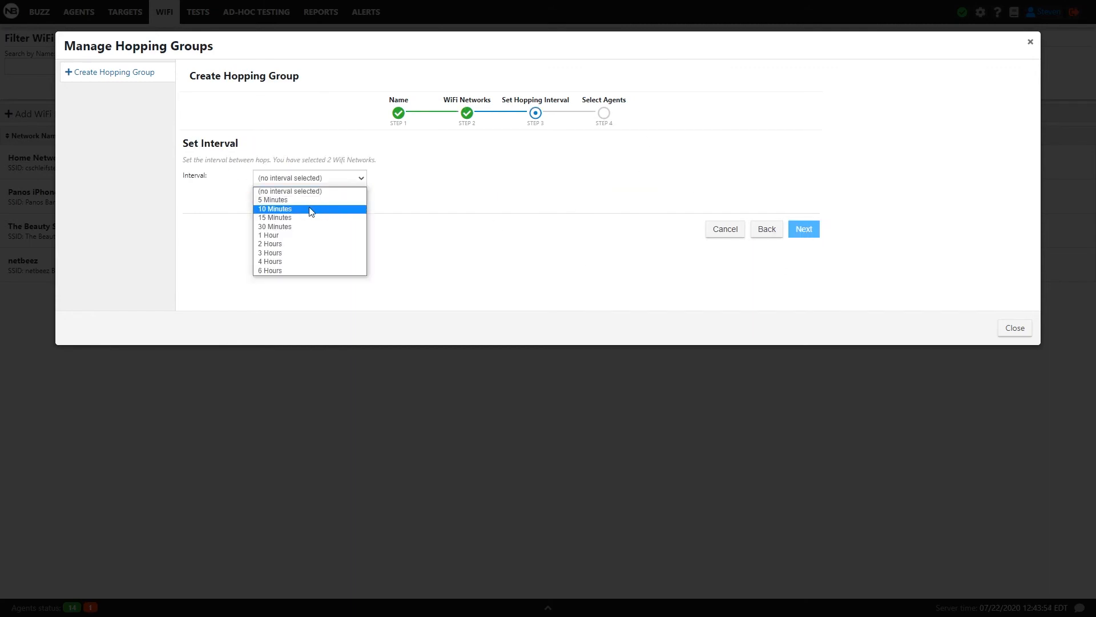
click(282, 219)
click(813, 233)
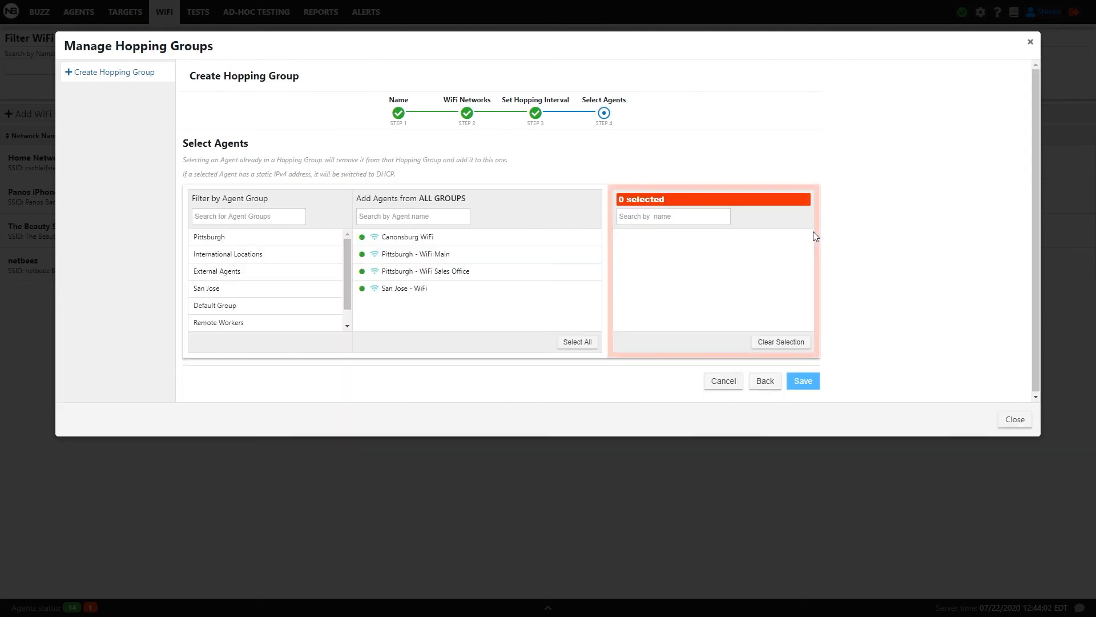